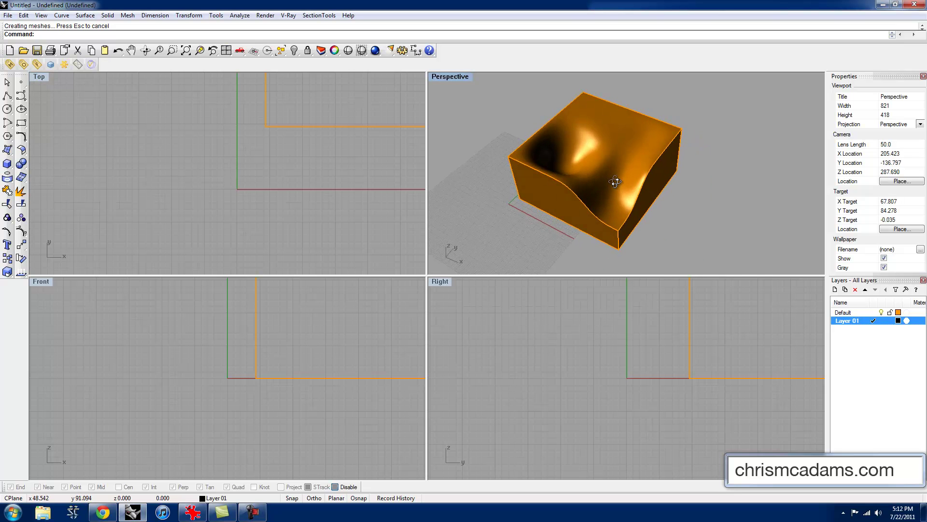
pyautogui.click(593, 174)
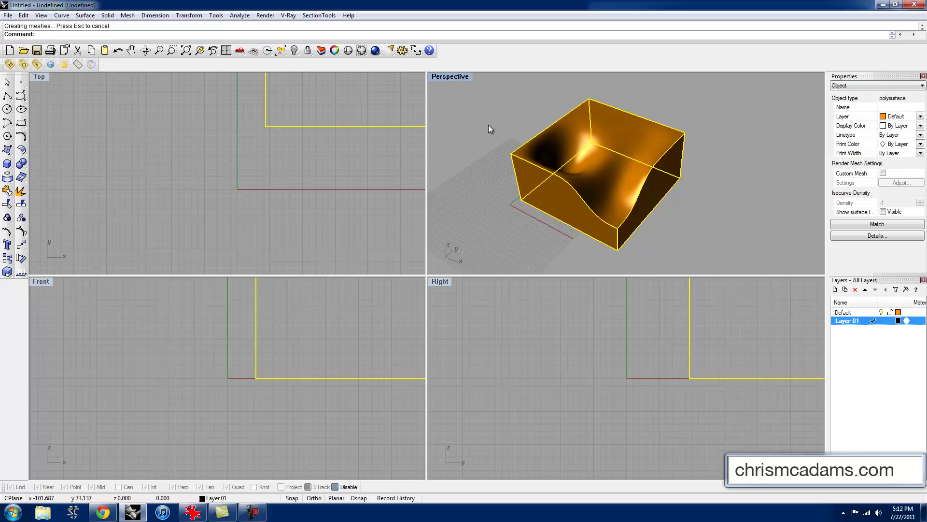
pyautogui.moveTo(558, 156); pyautogui.dragTo(633, 172, button='right')
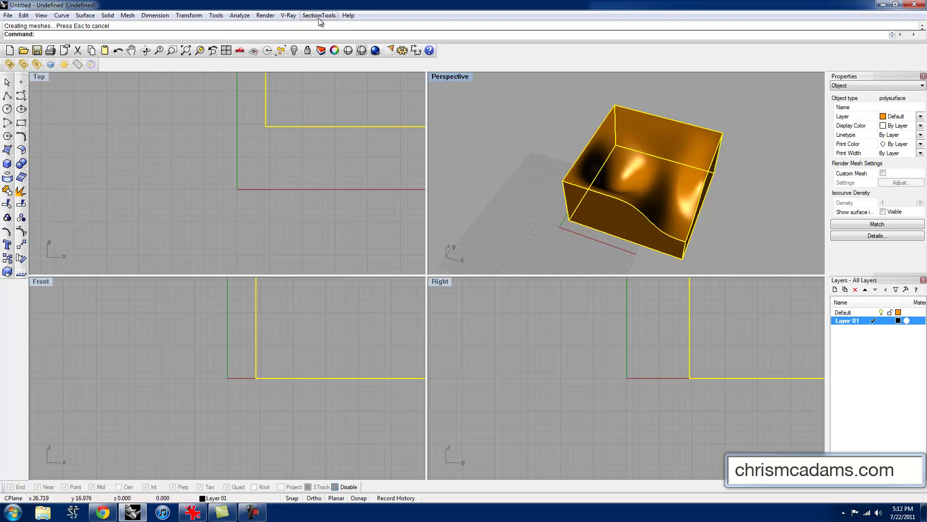
# Switch to Chrome, search for "archcut rhino", and view the downloads on the McNeel Wiki SectionTools page
pyautogui.click(103, 511)
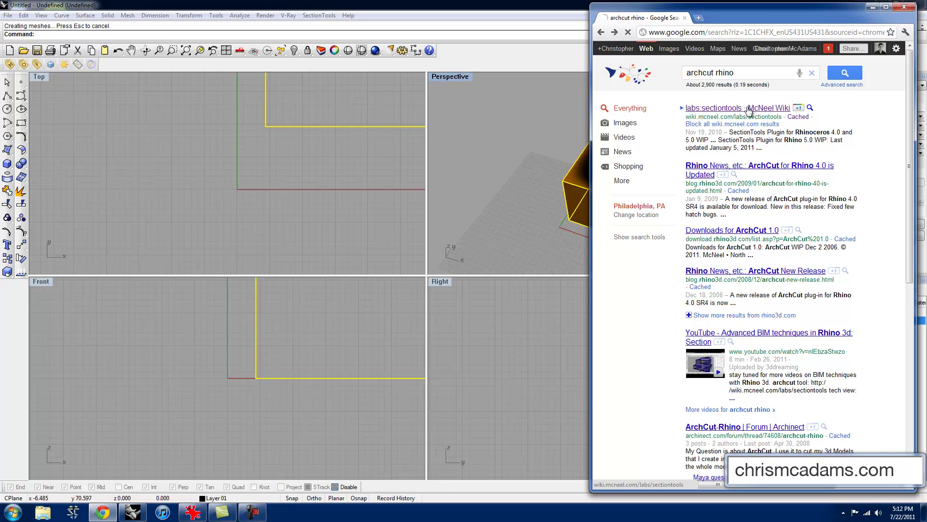
pyautogui.scroll(-4, 743, 285)
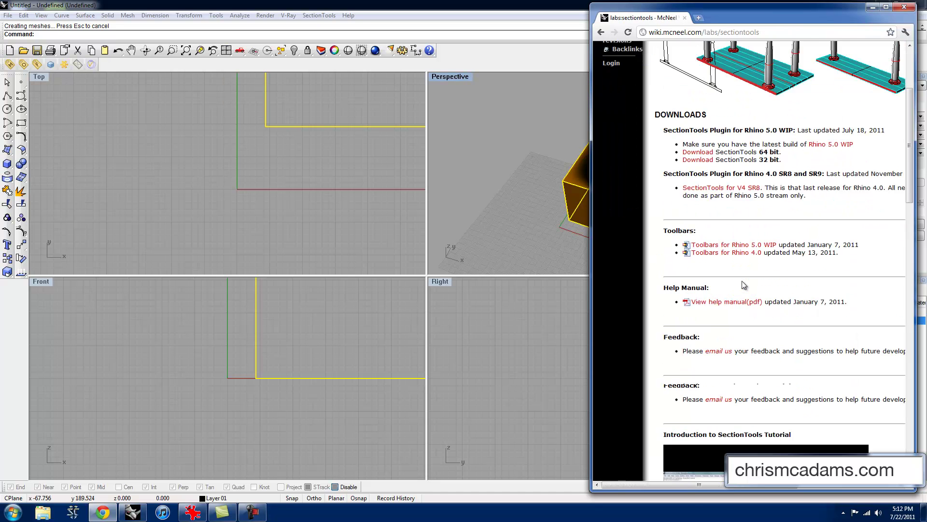
pyautogui.scroll(-12, 744, 284)
pyautogui.scroll(15, 773, 287)
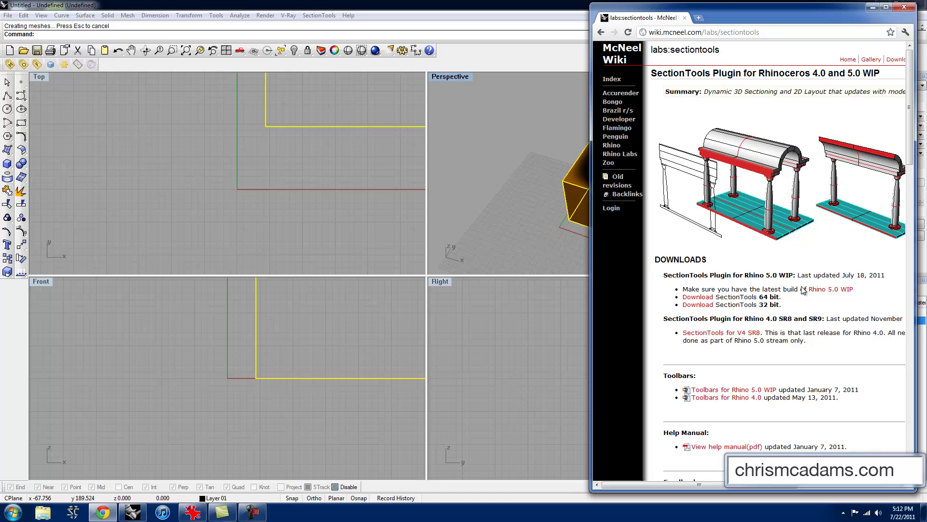
pyautogui.moveTo(591, 252); pyautogui.dragTo(343, 252)
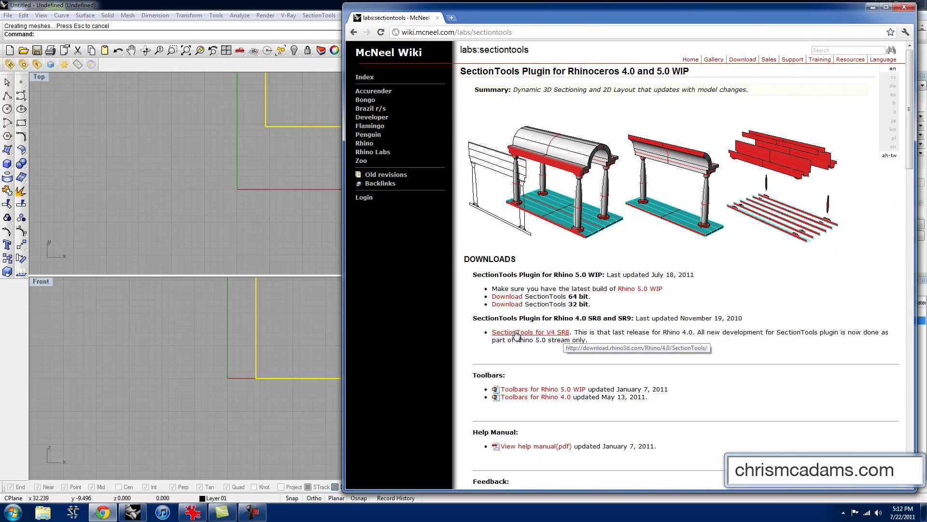
# Open the SectionTools for V4 SR8 download page for Rhino 4.0, look at it, and close the browser
pyautogui.moveTo(507, 318); pyautogui.dragTo(588, 317)
pyautogui.click(620, 318)
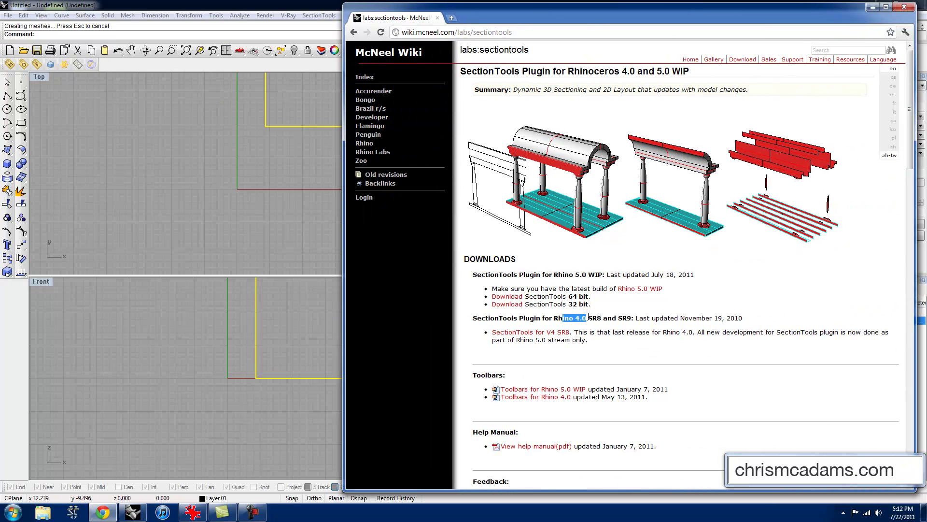
pyautogui.click(541, 334)
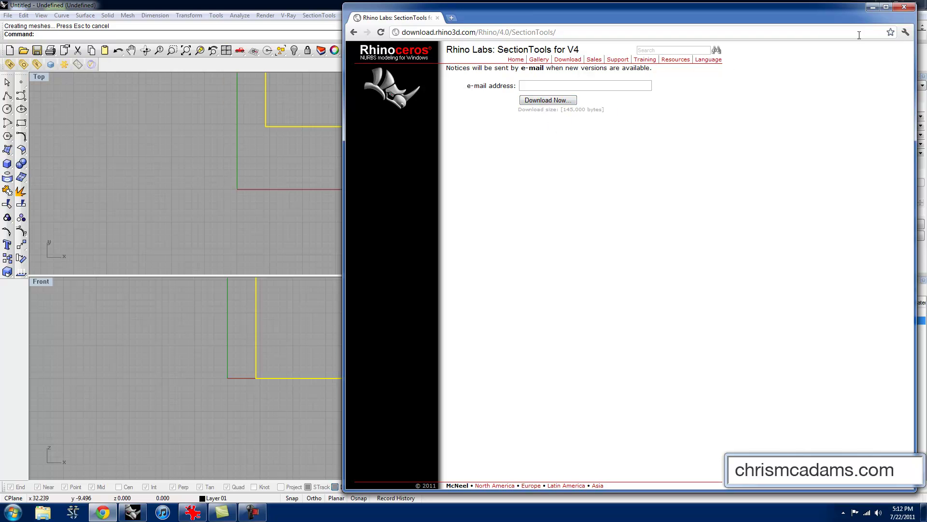
pyautogui.click(901, 8)
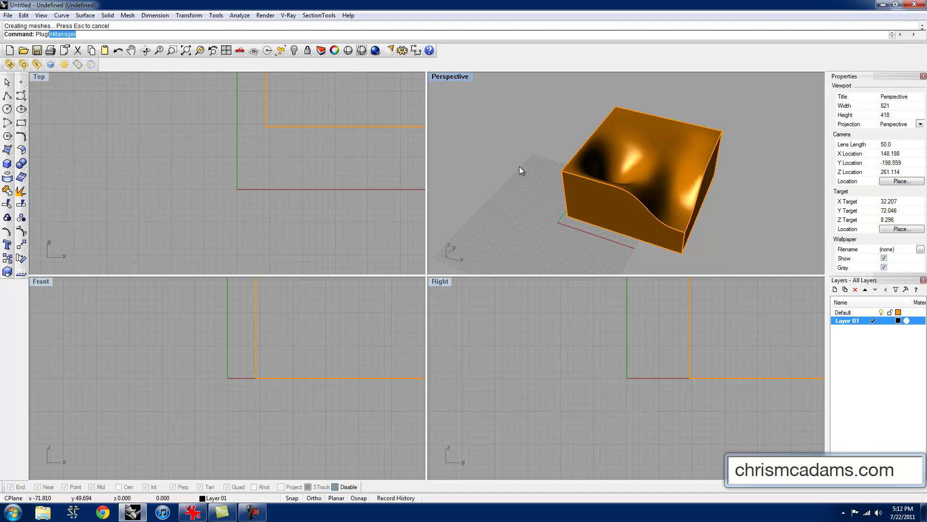
# View the plug-in list and its install option in the Rhino options, and close them without installing anything
pyautogui.write('Plugin')
pyautogui.press('Return')
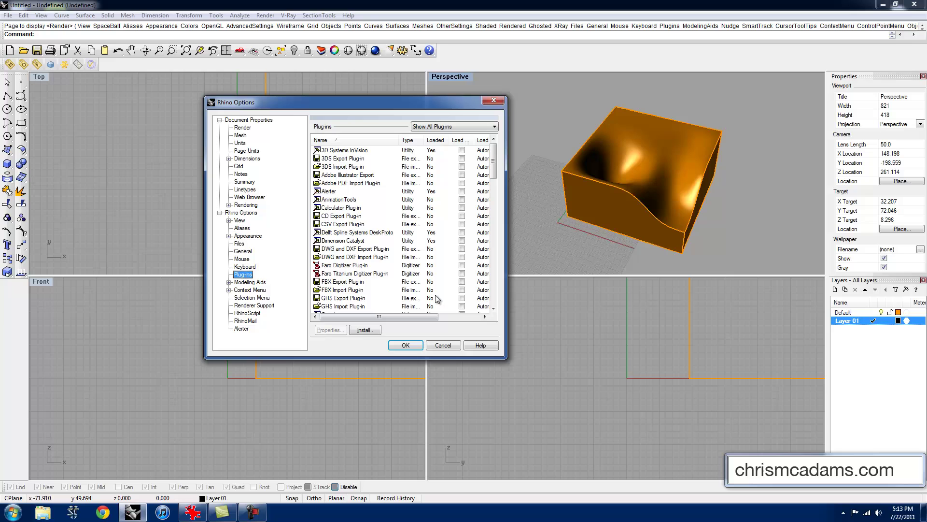
pyautogui.click(370, 328)
pyautogui.click(493, 100)
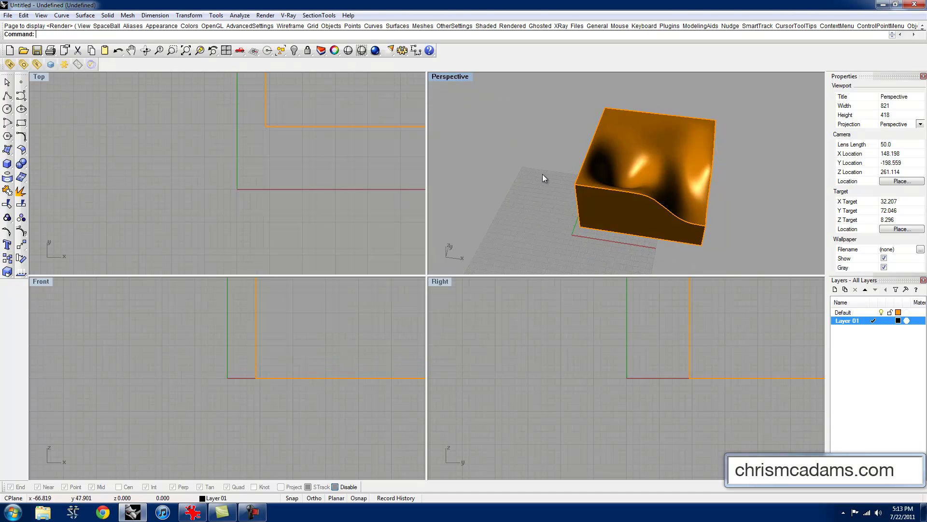
pyautogui.moveTo(543, 178); pyautogui.dragTo(645, 166, button='right')
pyautogui.click(607, 179)
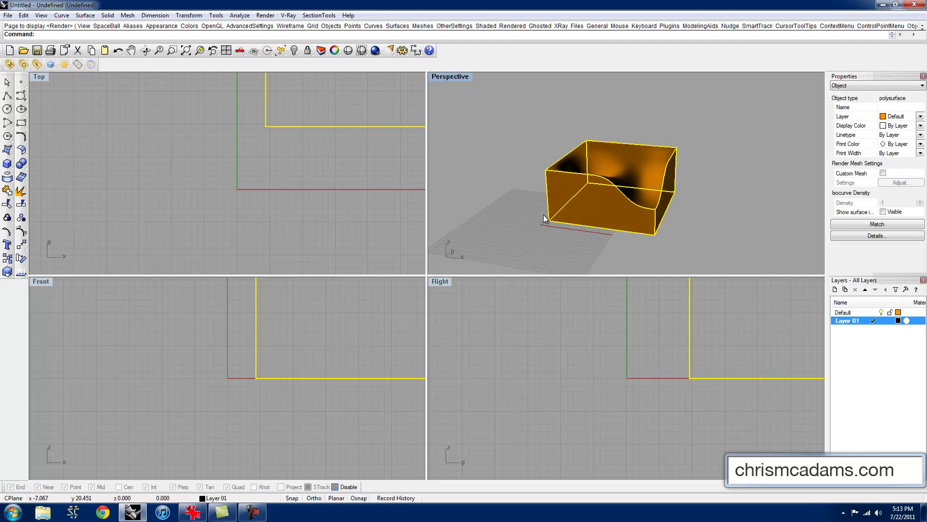
pyautogui.moveTo(540, 172)
pyautogui.mouseDown(button='right')
pyautogui.moveTo(530, 195)
pyautogui.moveTo(668, 155)
pyautogui.moveTo(550, 173)
pyautogui.mouseUp(button='right')
pyautogui.press('Escape')
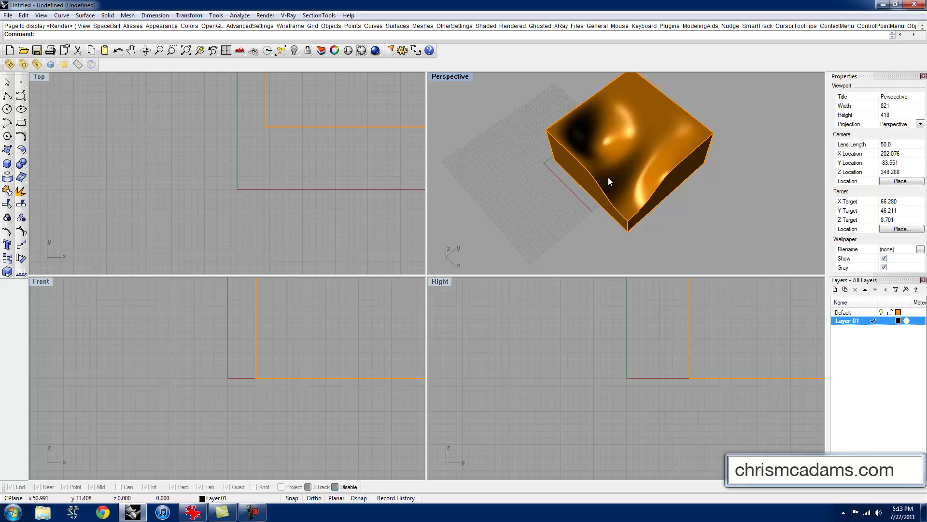
pyautogui.moveTo(609, 178); pyautogui.dragTo(628, 191, button='right')
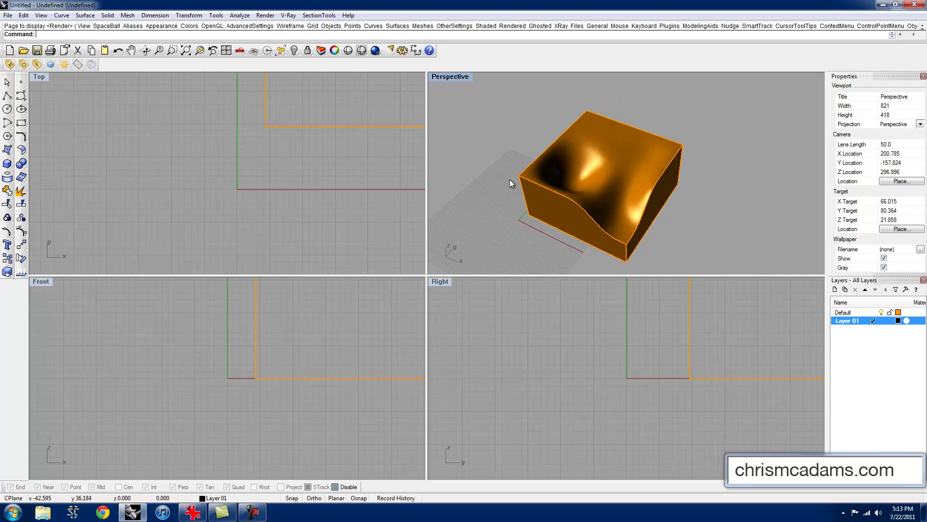
# Start a SectionTools section array on the orange wavy-topped solid
pyautogui.click(319, 16)
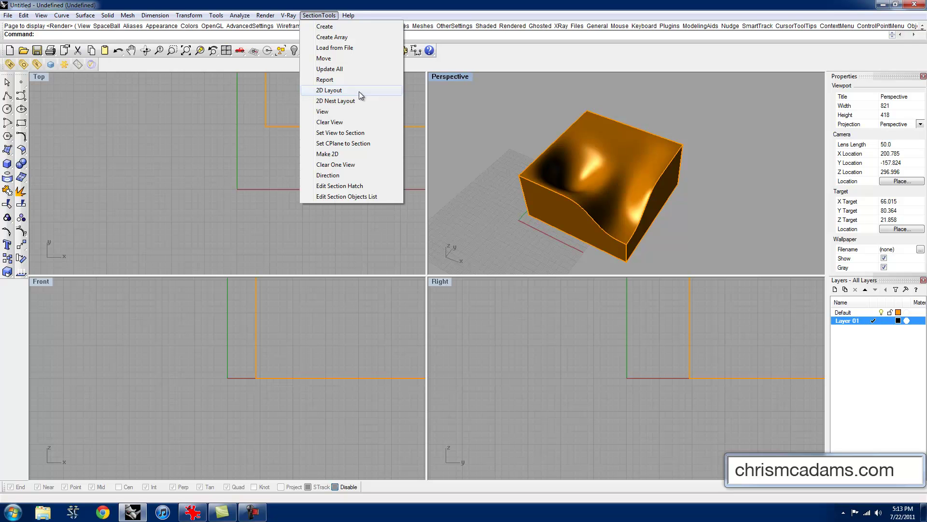
pyautogui.click(331, 39)
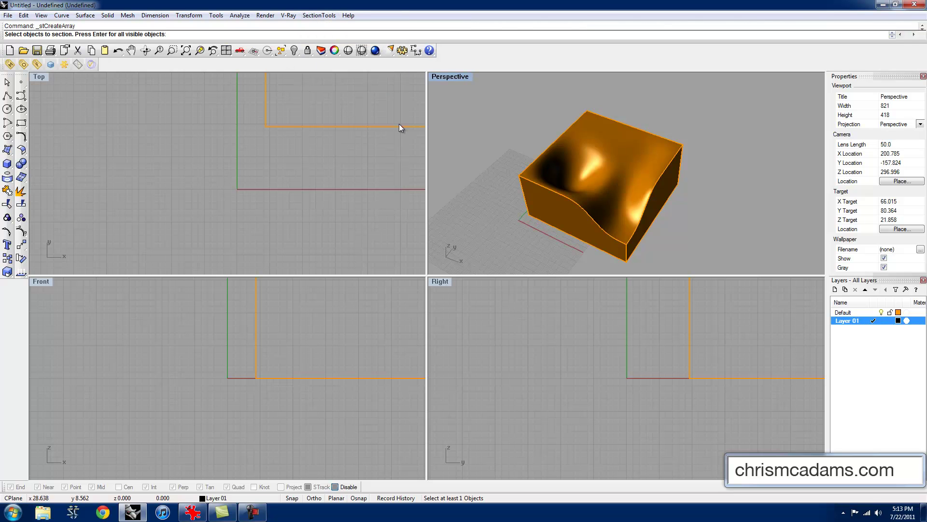
pyautogui.click(574, 186)
pyautogui.press('Return')
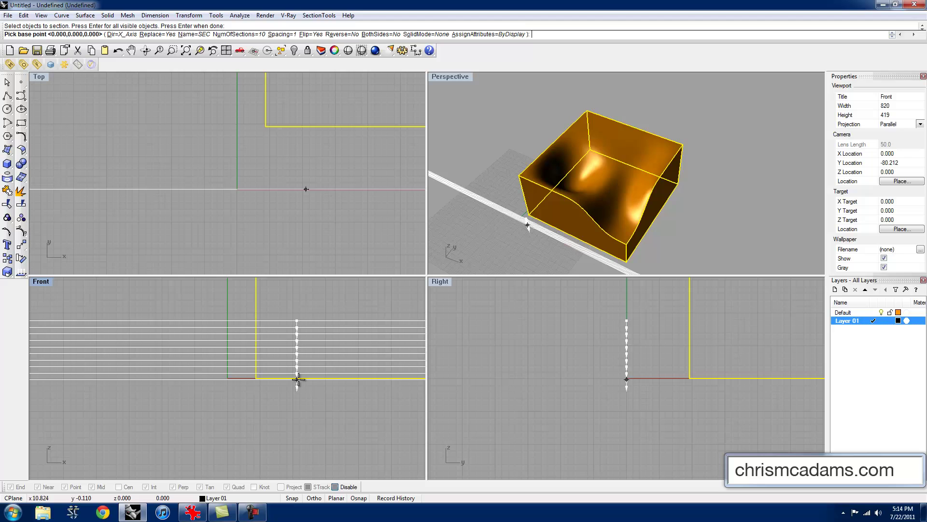
pyautogui.moveTo(326, 364); pyautogui.dragTo(114, 409, button='right')
pyautogui.scroll(-8, 269, 381)
pyautogui.moveTo(211, 396); pyautogui.dragTo(240, 370, button='right')
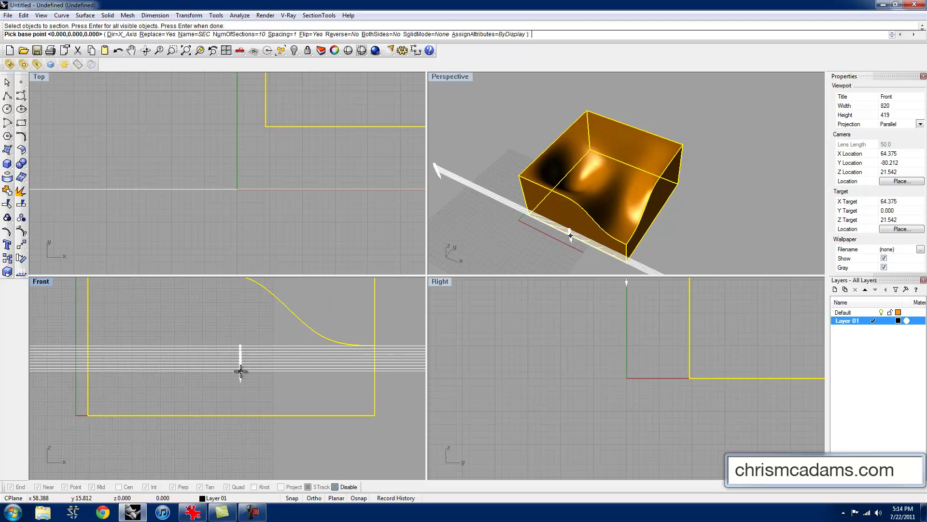
pyautogui.scroll(-2, 241, 370)
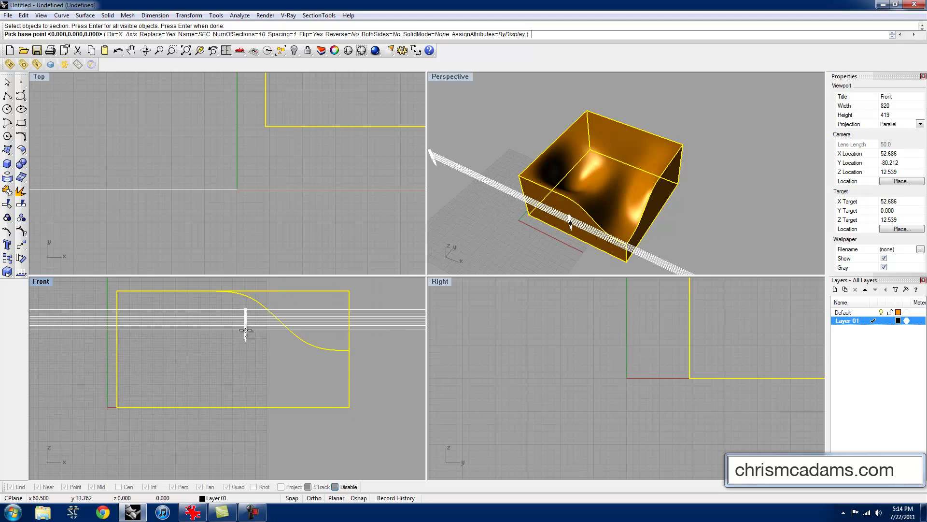
pyautogui.moveTo(635, 351); pyautogui.dragTo(560, 363, button='right')
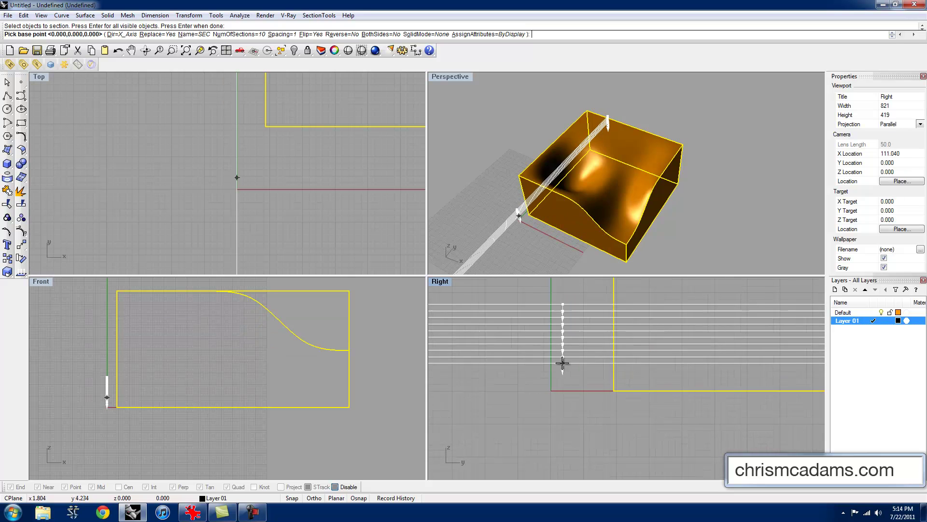
pyautogui.scroll(-6, 579, 359)
pyautogui.moveTo(671, 352); pyautogui.dragTo(621, 383, button='right')
pyautogui.moveTo(309, 177); pyautogui.dragTo(254, 213, button='right')
pyautogui.scroll(-8, 260, 212)
pyautogui.moveTo(296, 192); pyautogui.dragTo(179, 241, button='right')
pyautogui.scroll(-6, 203, 222)
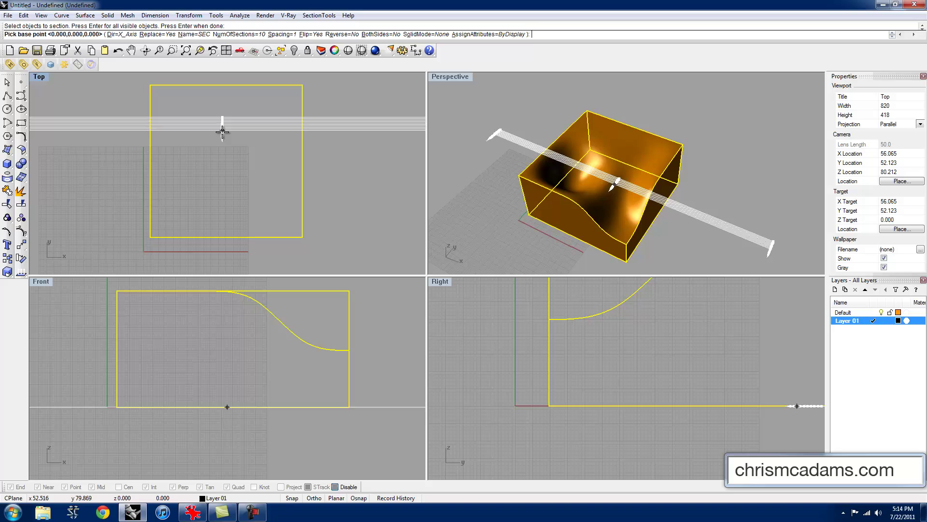
# Try the Y_Axis direction for the section array and switch back to X_Axis
pyautogui.click(124, 35)
pyautogui.click(73, 35)
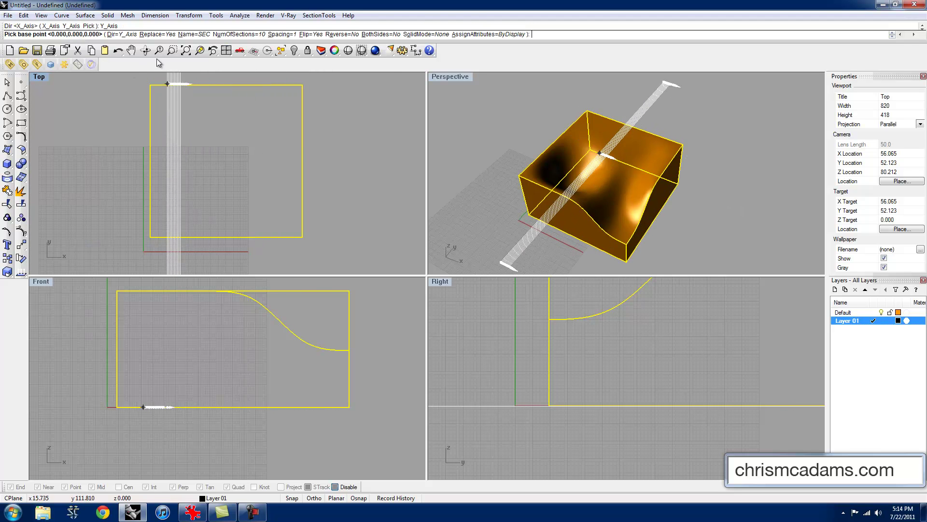
pyautogui.click(120, 34)
pyautogui.click(53, 34)
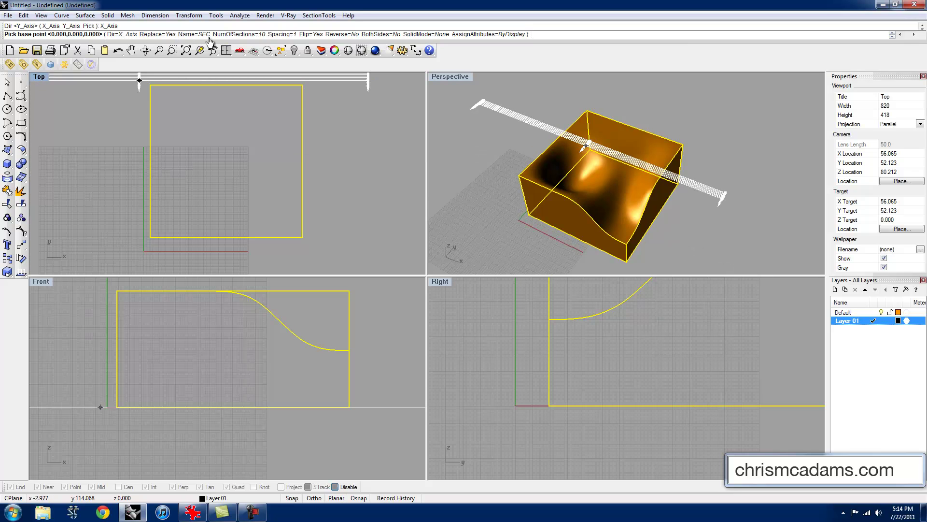
# Set the section array's spacing to .125" and the number of sections to 65
pyautogui.click(283, 35)
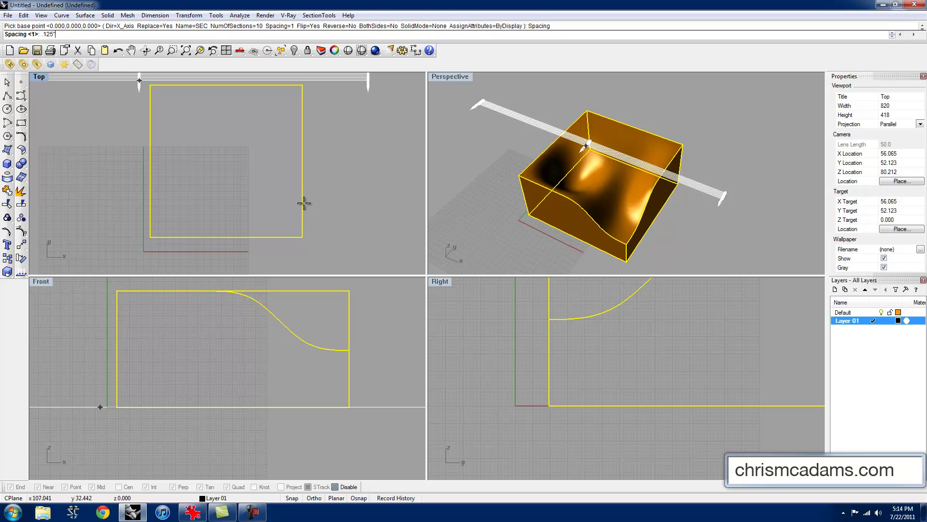
pyautogui.write('.125"')
pyautogui.press('Return')
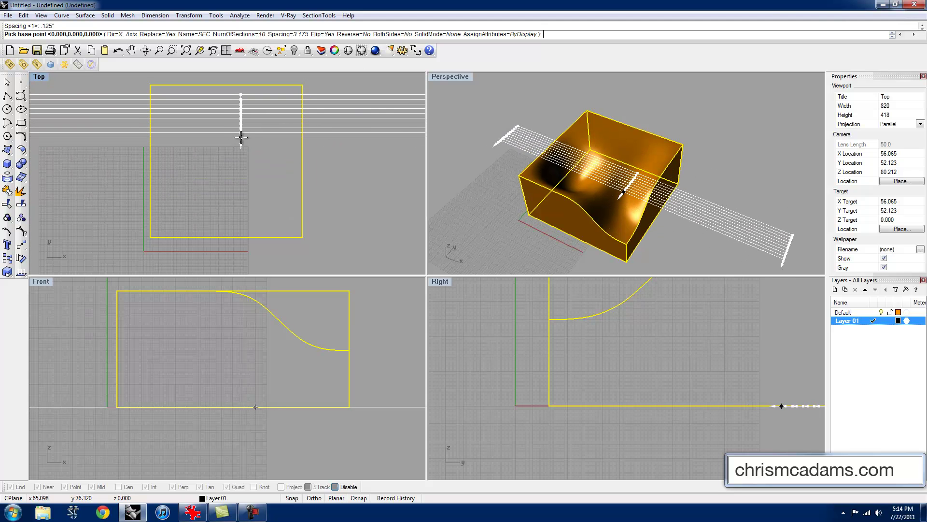
pyautogui.click(239, 34)
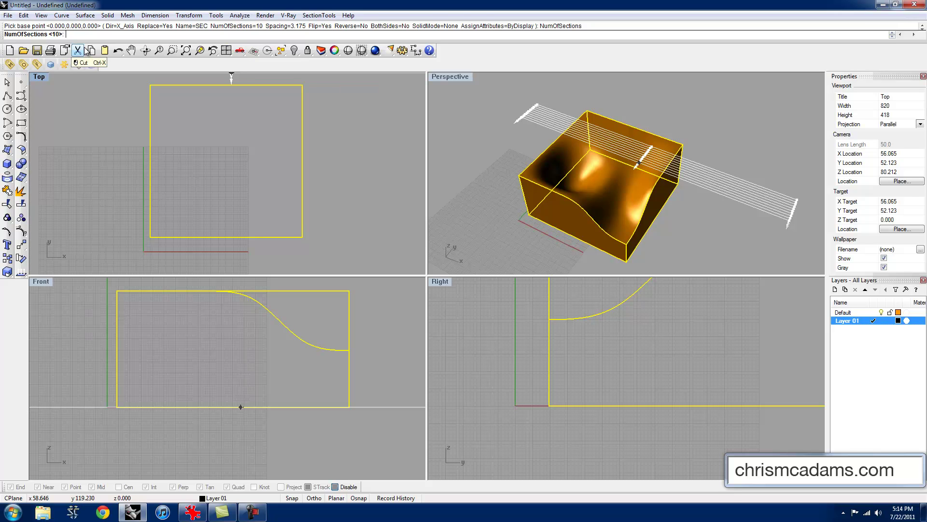
pyautogui.write('65')
pyautogui.press('Return')
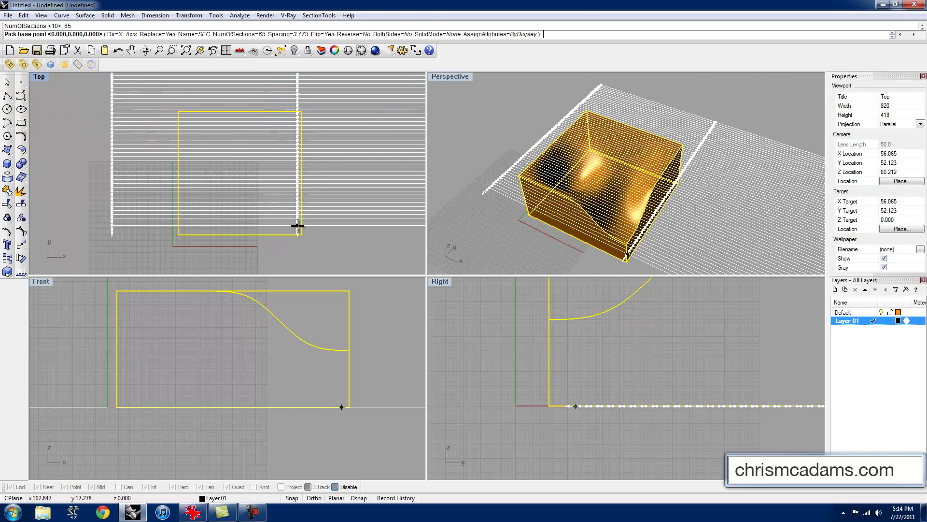
# Enable object snaps for picking the section array's base point on the solid's corner
pyautogui.moveTo(254, 237); pyautogui.dragTo(323, 197, button='right')
pyautogui.scroll(5, 304, 203)
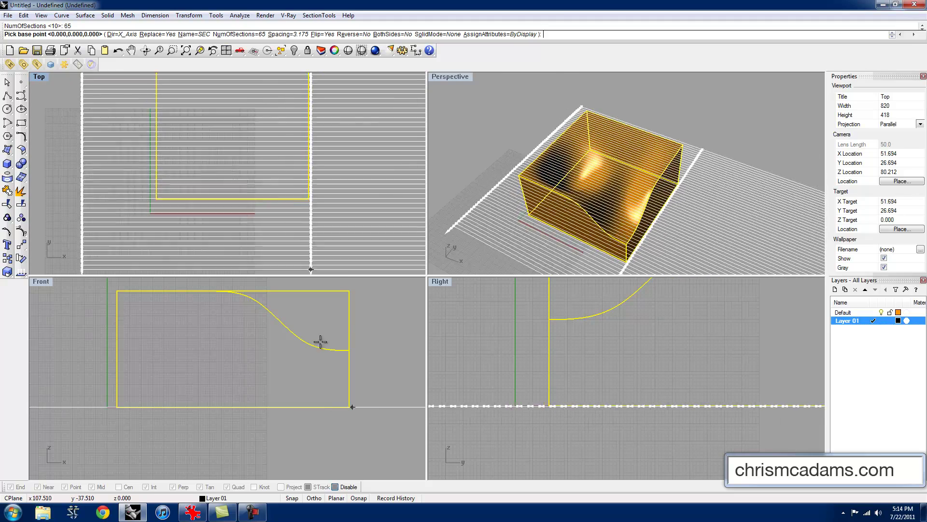
pyautogui.click(334, 487)
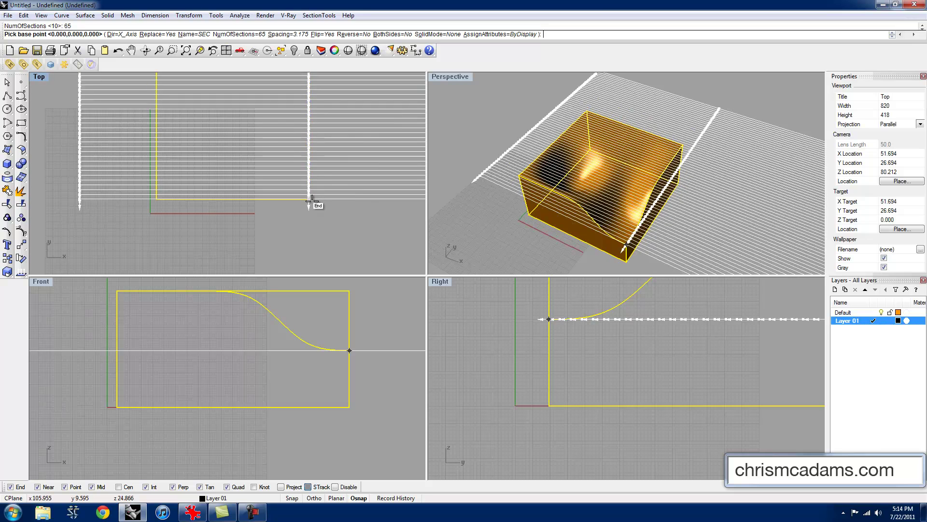
pyautogui.moveTo(463, 198); pyautogui.dragTo(586, 235, button='right')
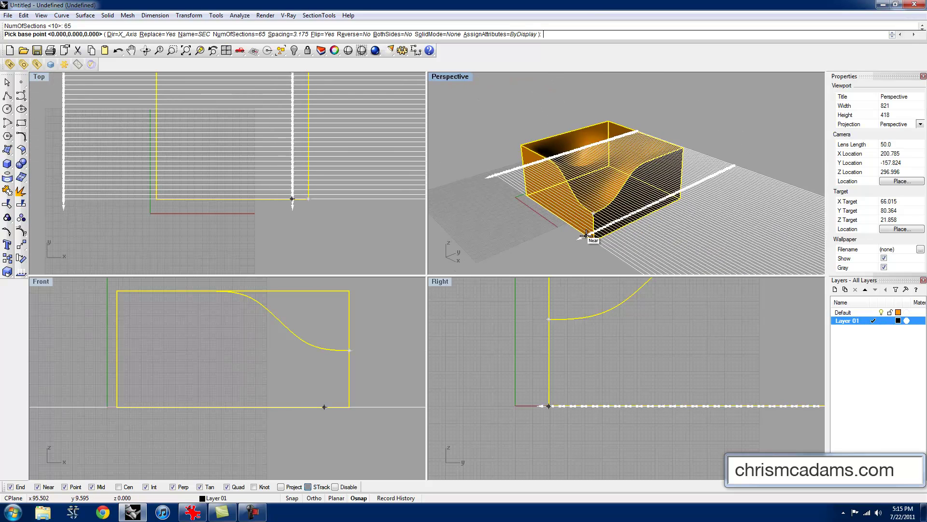
pyautogui.scroll(4, 587, 235)
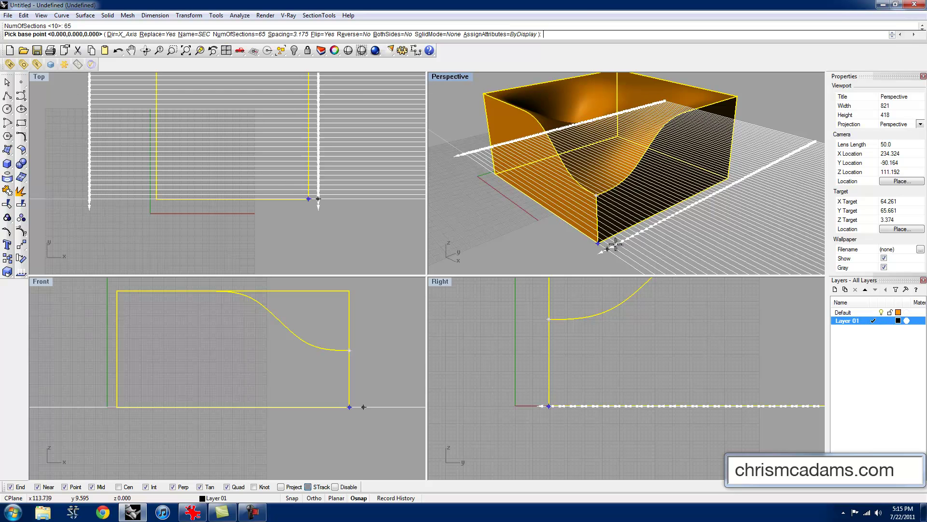
# Set Flip to No and place the section array from the lower corner endpoint of the solid, at its maximum-X, minimum-Y edge
pyautogui.click(323, 35)
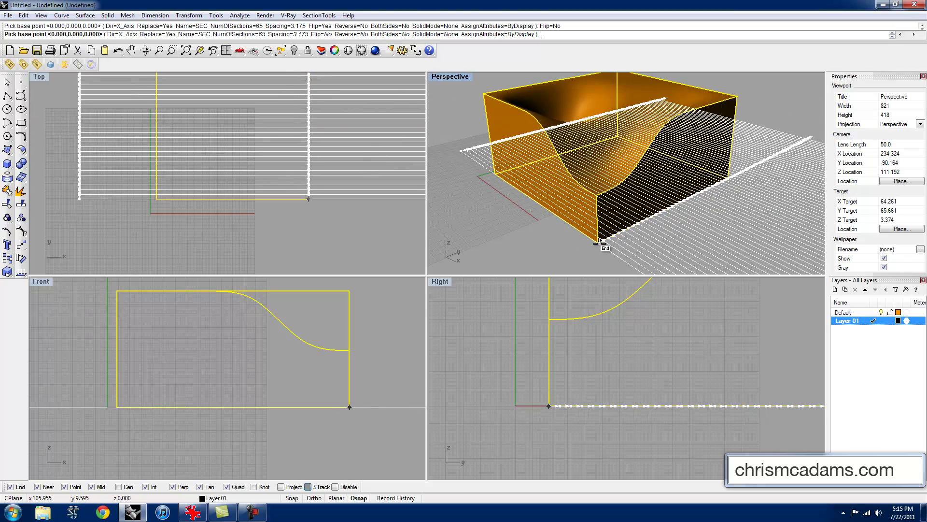
pyautogui.moveTo(599, 240); pyautogui.dragTo(628, 243, button='right')
pyautogui.click(564, 223)
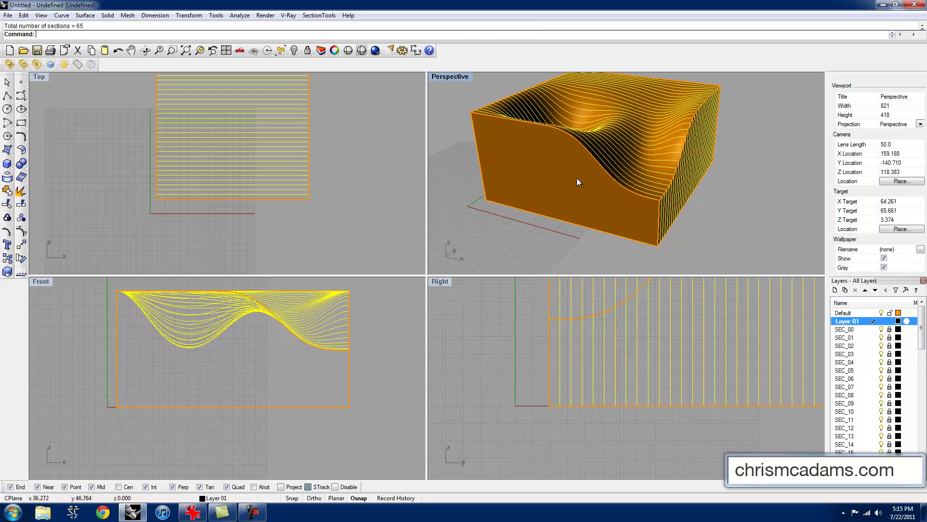
pyautogui.moveTo(714, 104); pyautogui.dragTo(626, 127, button='right')
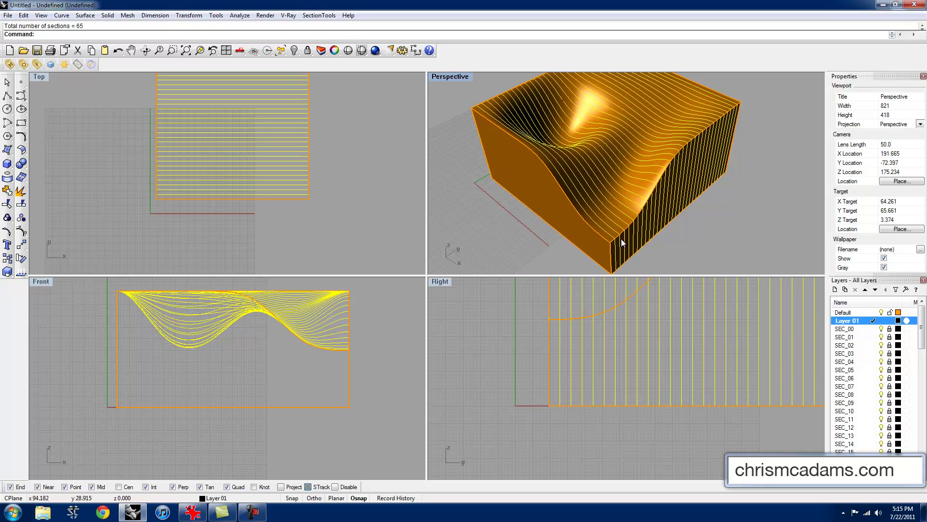
pyautogui.scroll(-4, 309, 189)
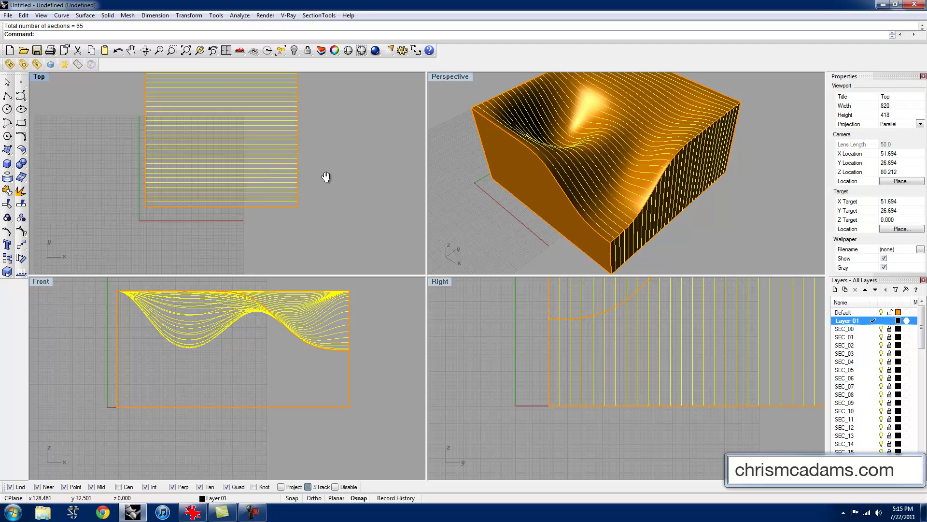
# Start a 2D nest layout of the section curves with all sections in the list selected
pyautogui.moveTo(301, 126); pyautogui.dragTo(240, 180, button='right')
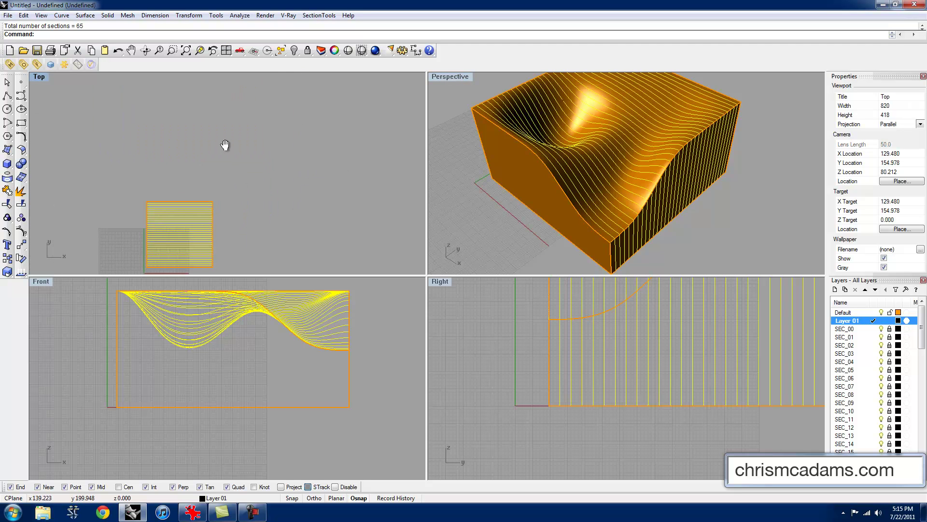
pyautogui.moveTo(242, 125); pyautogui.dragTo(200, 128, button='right')
pyautogui.click(317, 16)
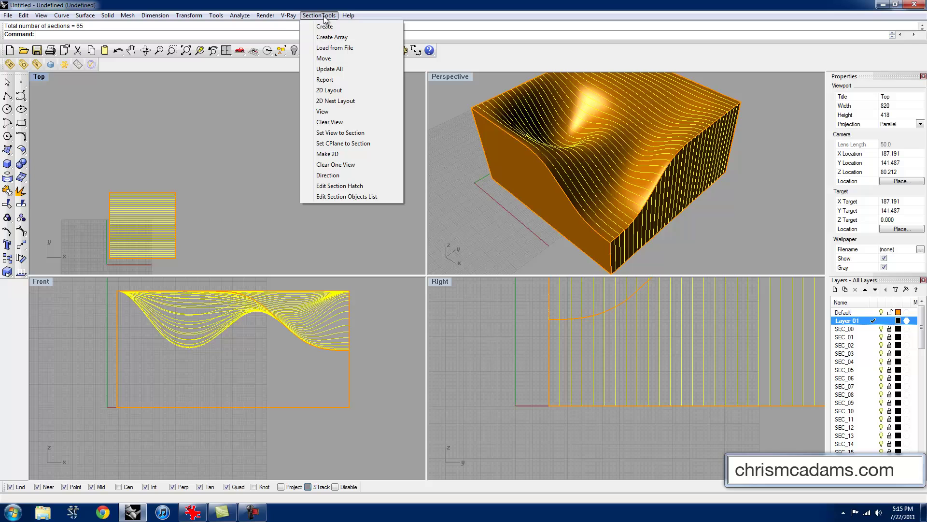
pyautogui.click(338, 101)
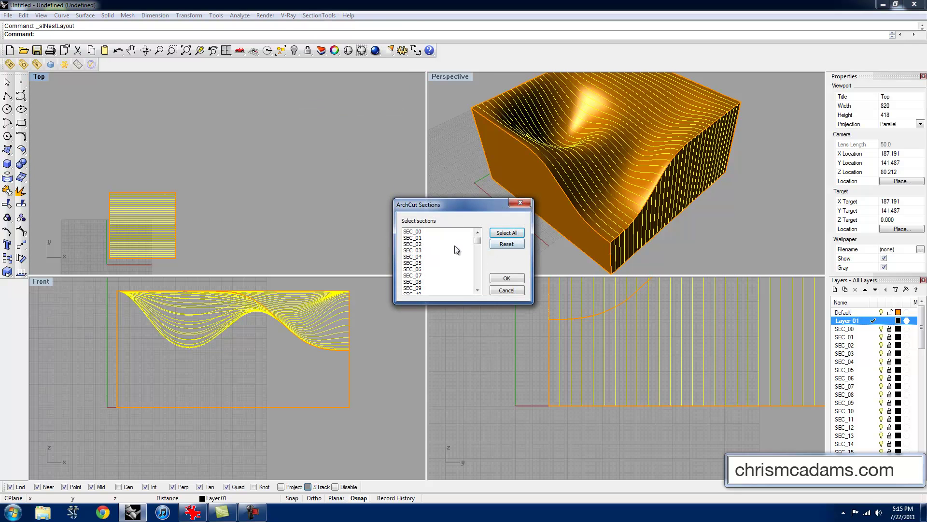
pyautogui.moveTo(478, 239); pyautogui.dragTo(478, 281)
pyautogui.click(505, 233)
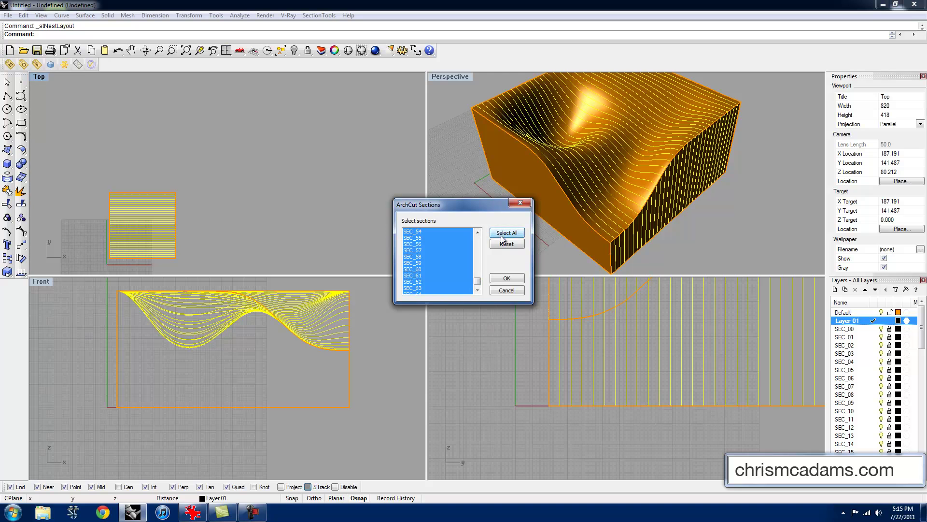
pyautogui.click(506, 278)
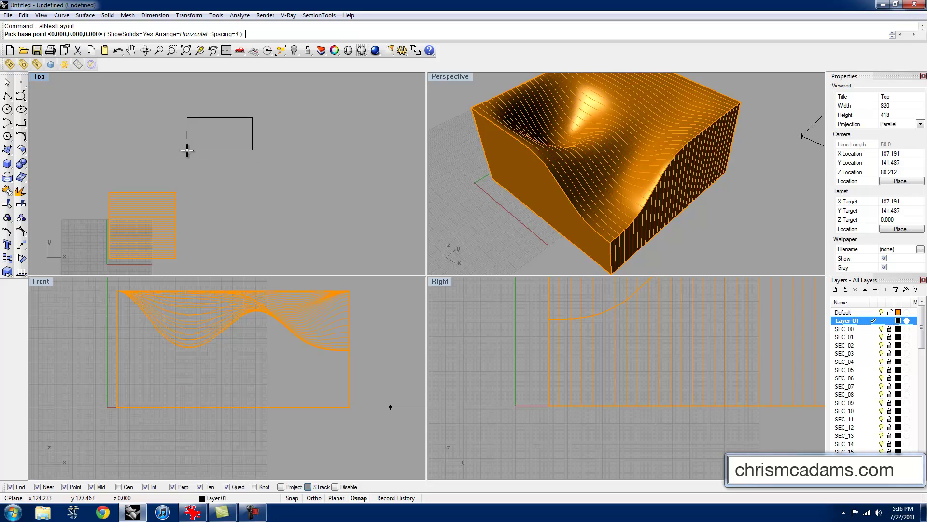
# Set the nest layout's spacing to 0 and place the horizontal row above the solid in the Top viewport
pyautogui.click(220, 36)
pyautogui.write('0')
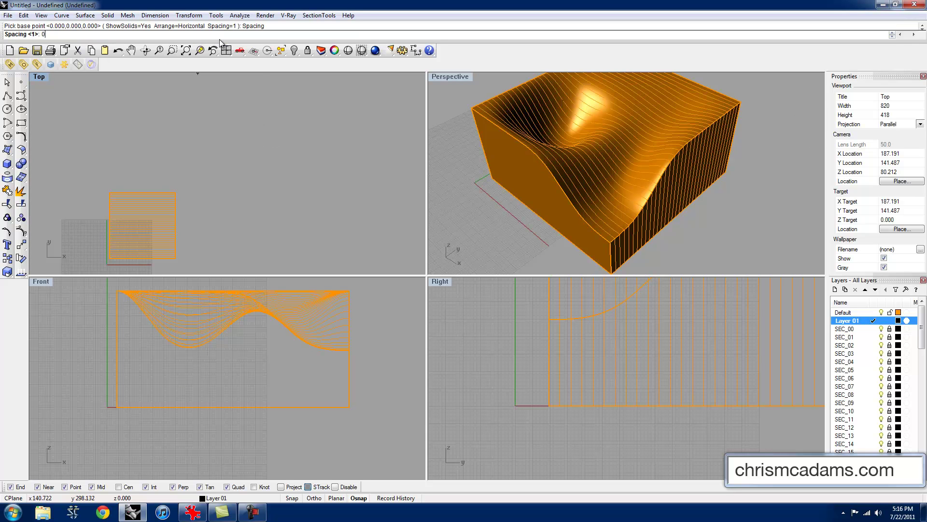
pyautogui.press('Return')
pyautogui.moveTo(181, 123); pyautogui.dragTo(196, 173, button='right')
pyautogui.scroll(-6, 132, 191)
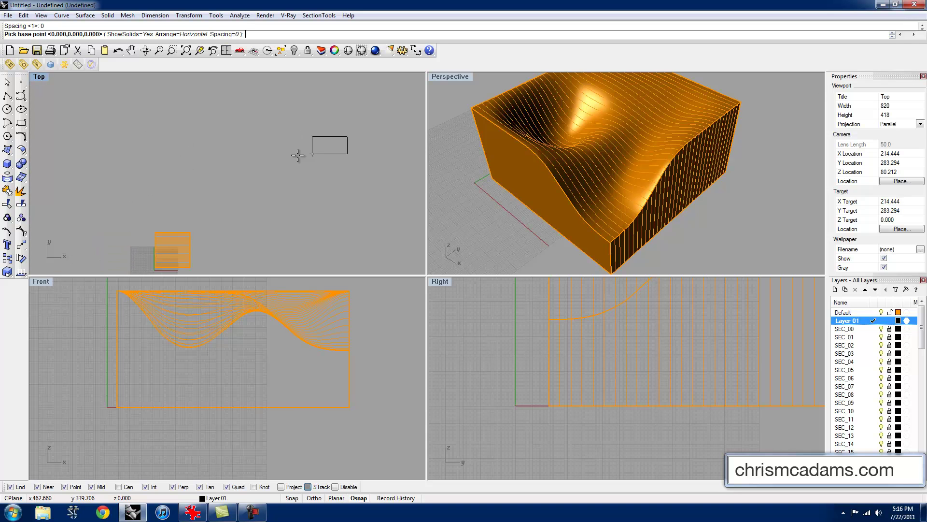
pyautogui.click(156, 165)
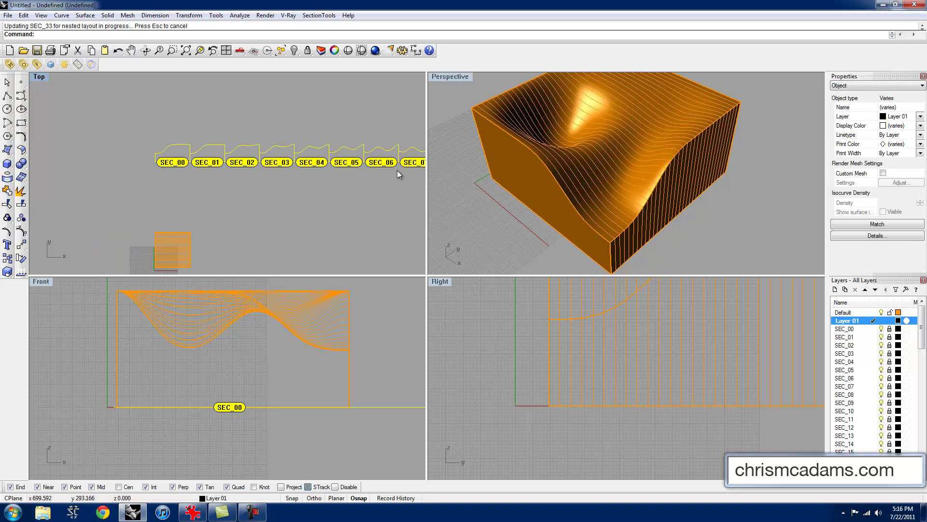
# Examine the nested section profiles from SEC_00 to SEC_08, selecting individual outlines along the row
pyautogui.moveTo(397, 170); pyautogui.dragTo(248, 184, button='right')
pyautogui.scroll(12, 161, 176)
pyautogui.moveTo(135, 180); pyautogui.dragTo(220, 174, button='right')
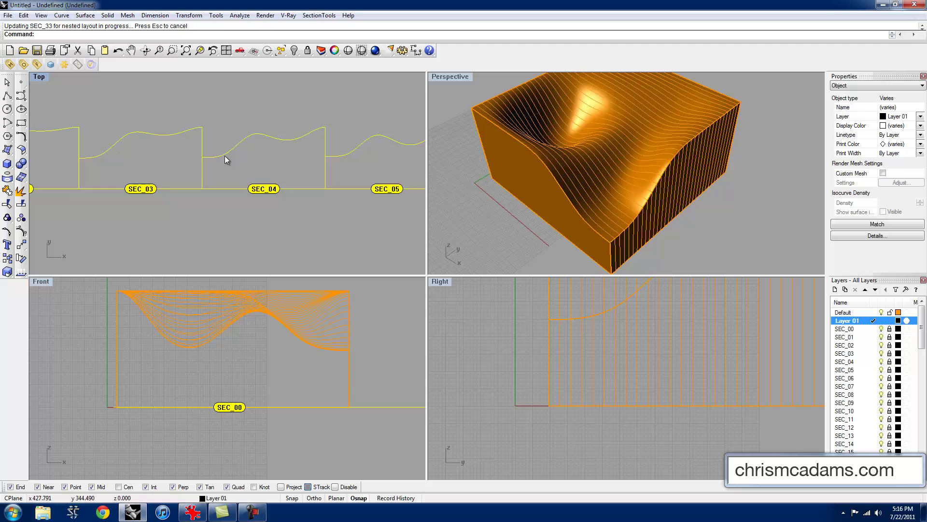
pyautogui.scroll(-6, 225, 156)
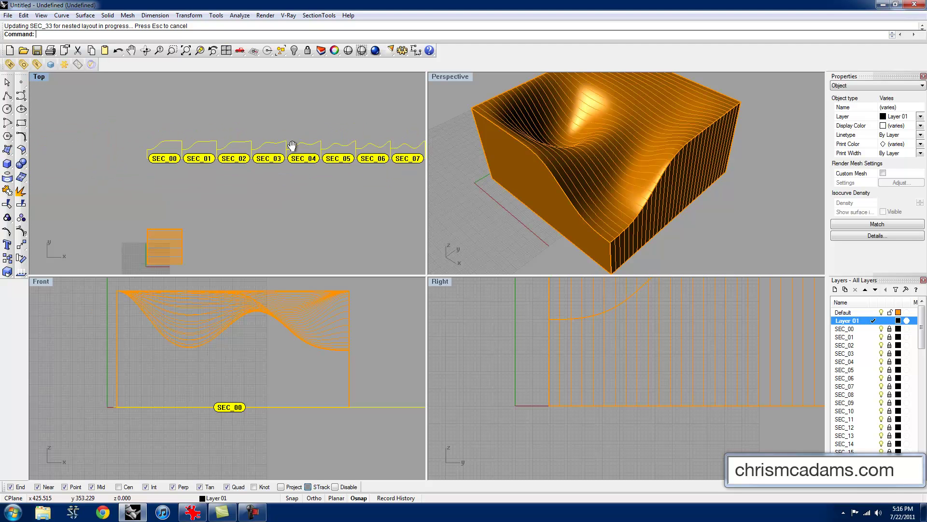
pyautogui.click(276, 138)
pyautogui.moveTo(293, 145); pyautogui.dragTo(222, 153, button='right')
pyautogui.click(271, 161)
pyautogui.scroll(8, 271, 161)
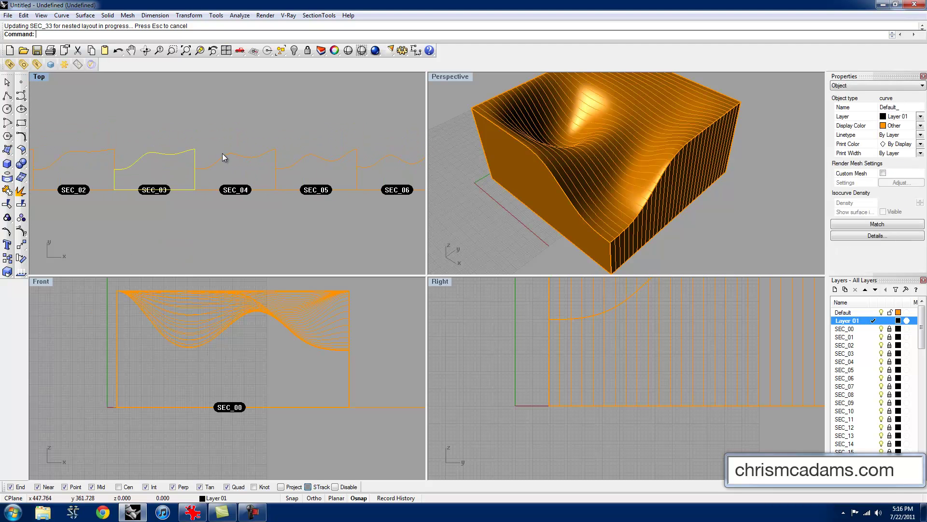
pyautogui.click(241, 155)
pyautogui.moveTo(299, 157); pyautogui.dragTo(228, 154, button='right')
pyautogui.click(230, 154)
pyautogui.moveTo(307, 155); pyautogui.dragTo(218, 151, button='right')
pyautogui.click(231, 154)
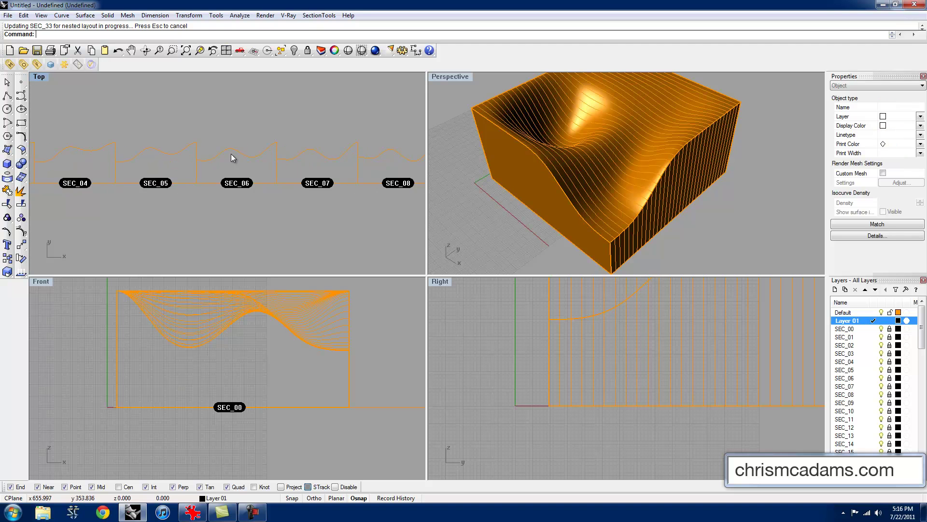
pyautogui.click(237, 151)
pyautogui.moveTo(305, 150); pyautogui.dragTo(247, 150, button='right')
pyautogui.click(221, 146)
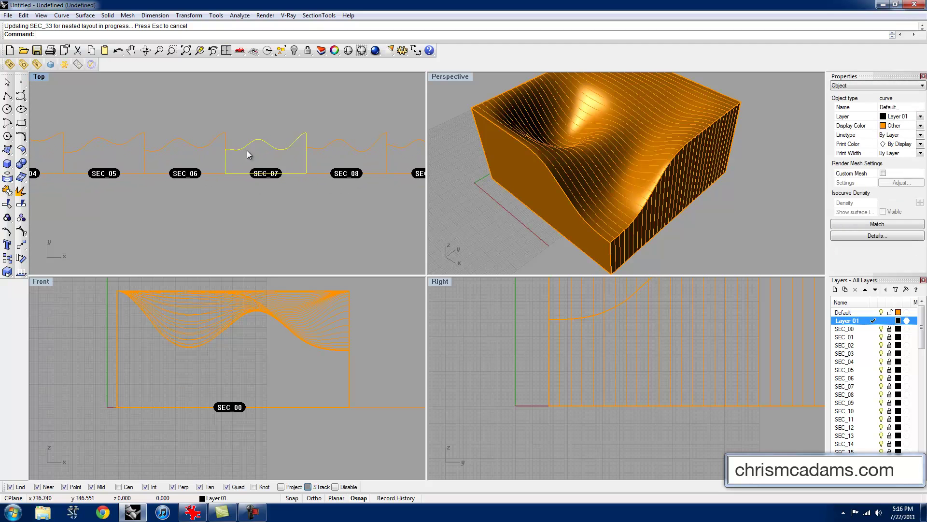
# Examine the touching vertical edges between the SEC_06 and SEC_07 profiles
pyautogui.scroll(6, 222, 146)
pyautogui.click(228, 126)
pyautogui.click(242, 166)
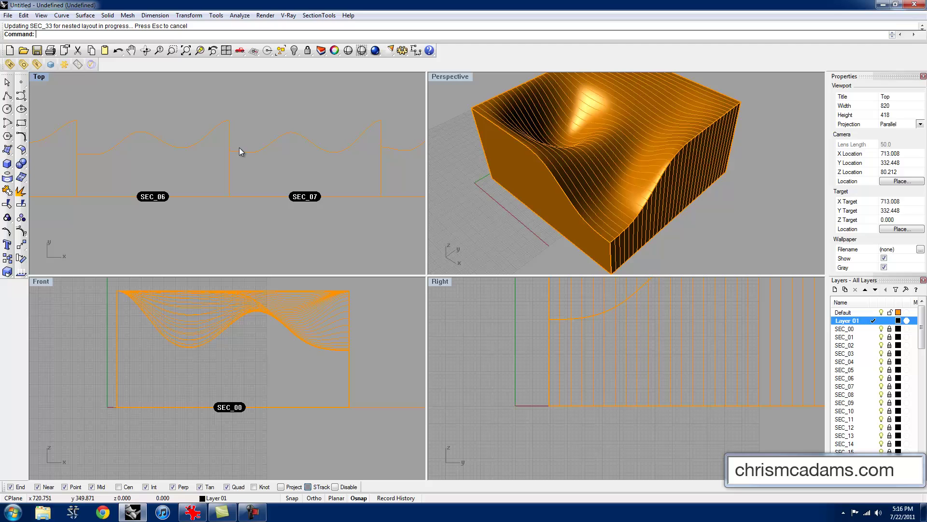
pyautogui.click(240, 151)
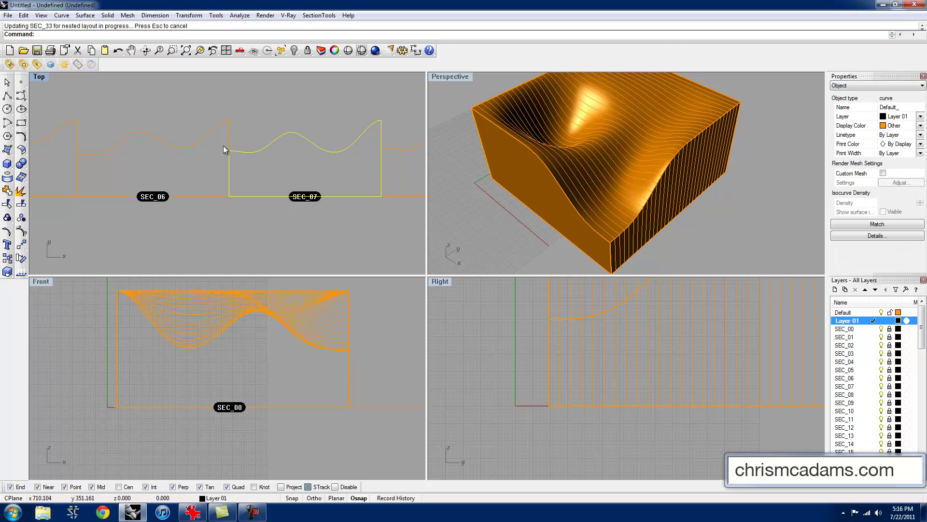
pyautogui.click(228, 133)
pyautogui.click(227, 180)
pyautogui.scroll(-2, 247, 155)
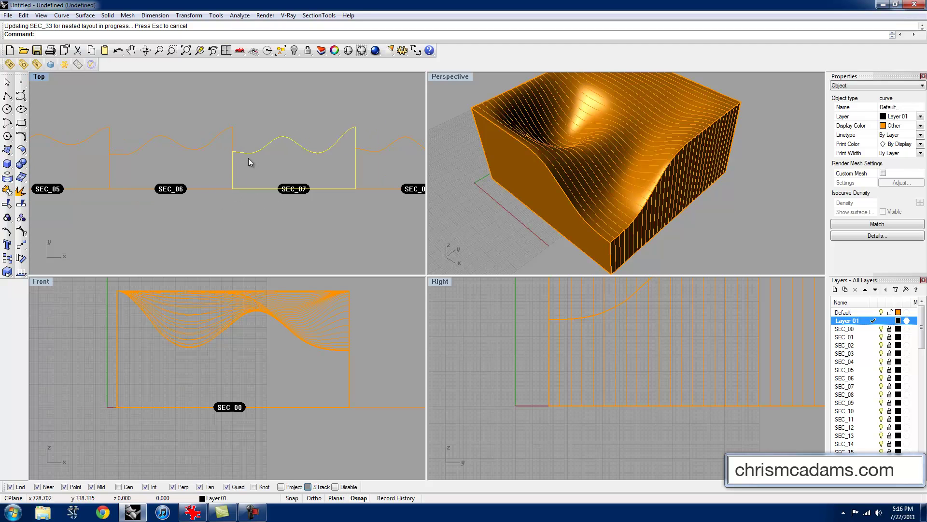
pyautogui.scroll(-15, 247, 156)
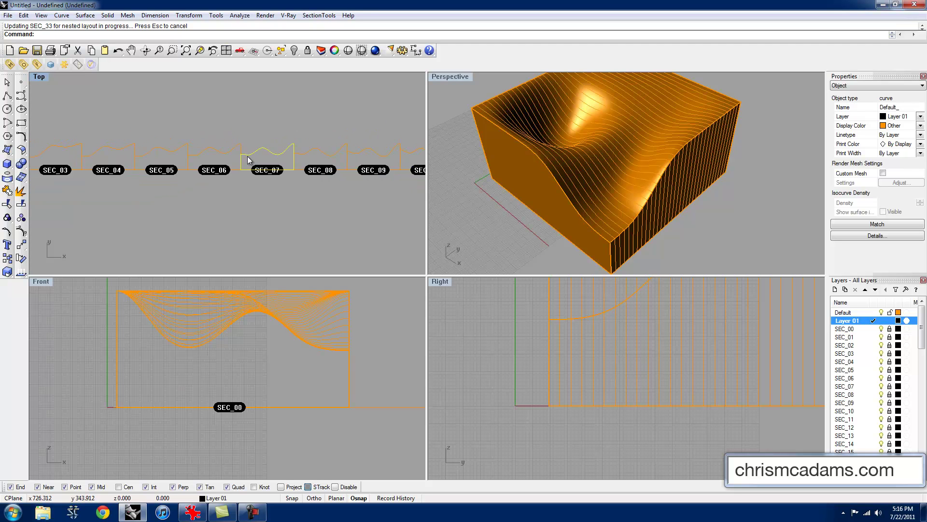
# Draw an 18" by 32" rectangle above the start of the nested section row in the Top viewport
pyautogui.click(220, 186)
pyautogui.moveTo(175, 191); pyautogui.dragTo(230, 213, button='right')
pyautogui.scroll(4, 187, 178)
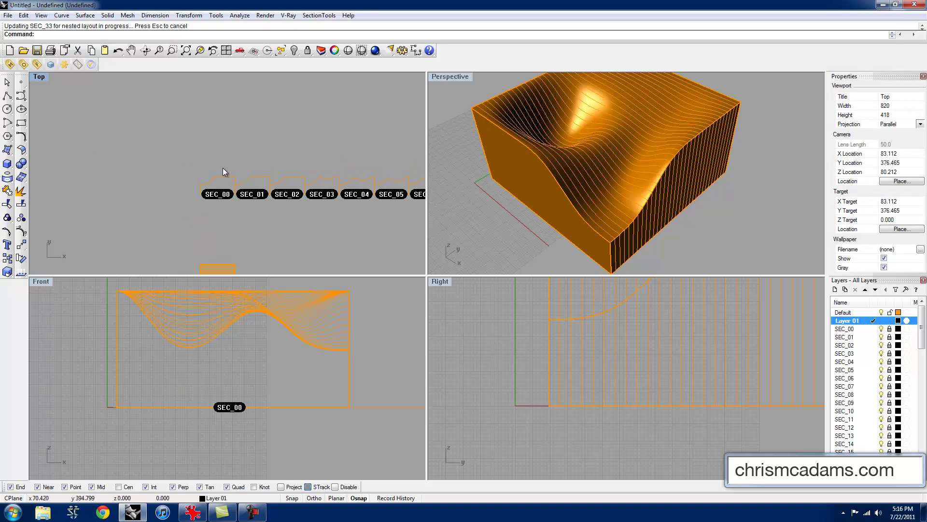
pyautogui.moveTo(220, 131); pyautogui.dragTo(222, 186, button='right')
pyautogui.write('Rec')
pyautogui.press('Return')
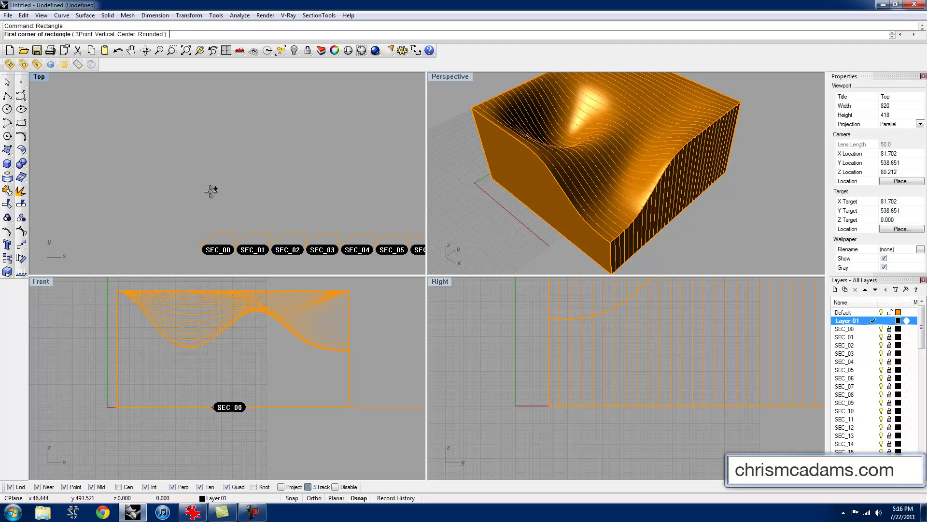
pyautogui.click(196, 195)
pyautogui.write('18"')
pyautogui.press('Return')
pyautogui.write('32"')
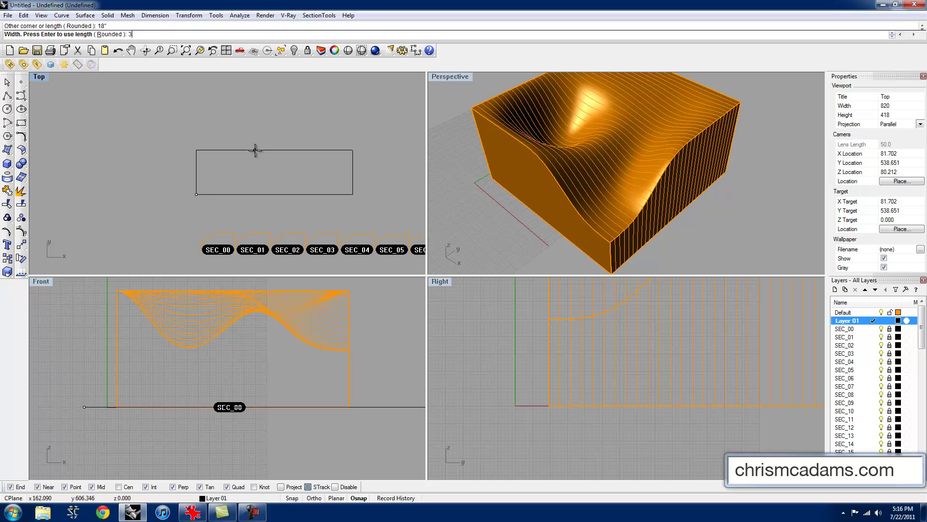
pyautogui.press('Return')
# Select the 18" by 32" rectangle and start rotating it
pyautogui.scroll(-6, 255, 150)
pyautogui.moveTo(277, 158); pyautogui.dragTo(260, 229, button='right')
pyautogui.scroll(-2, 261, 229)
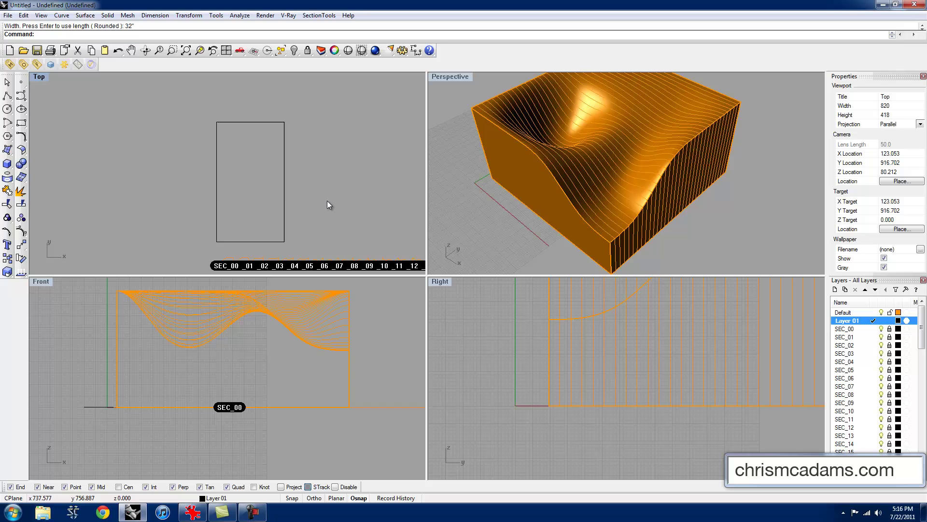
pyautogui.moveTo(327, 201); pyautogui.dragTo(164, 160)
pyautogui.write('Rot')
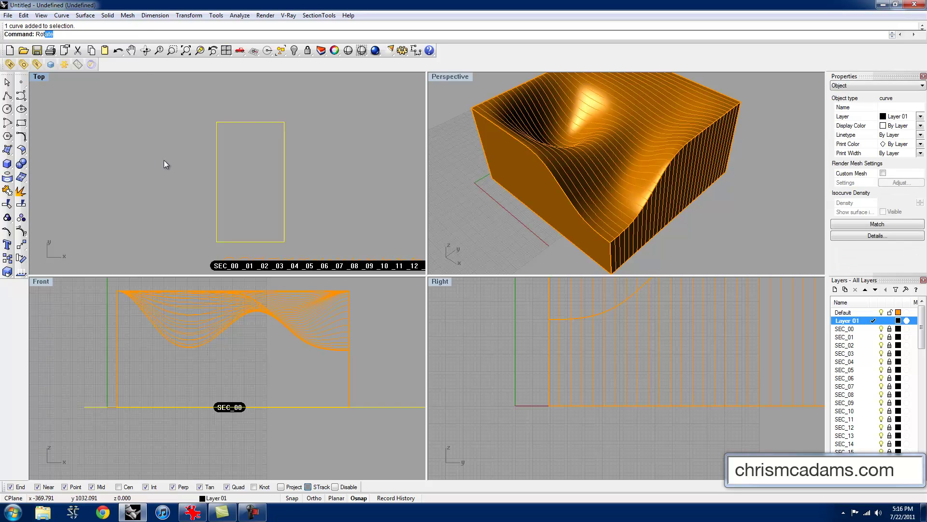